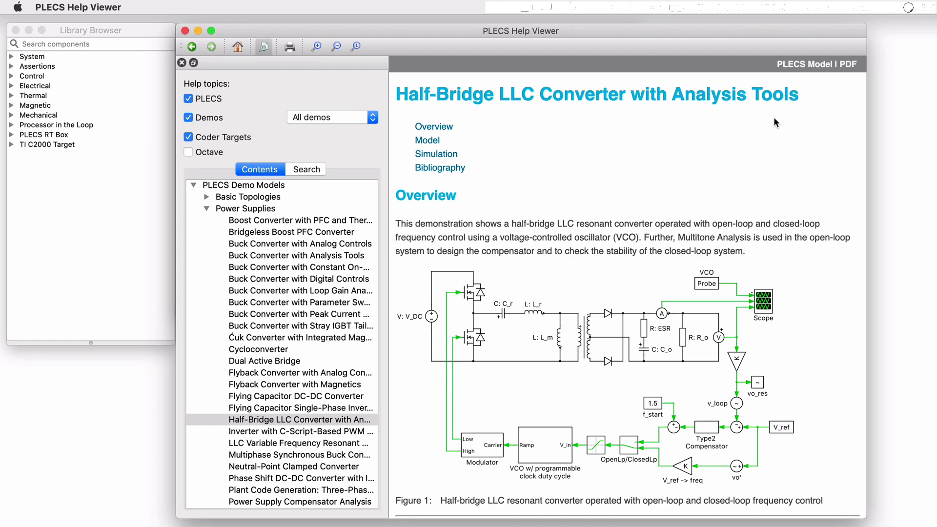
Step: Open the PLECS model of the Half-Bridge LLC Converter with Analysis Tools demo and point out its DC source and output voltmeter
left_click(792, 64)
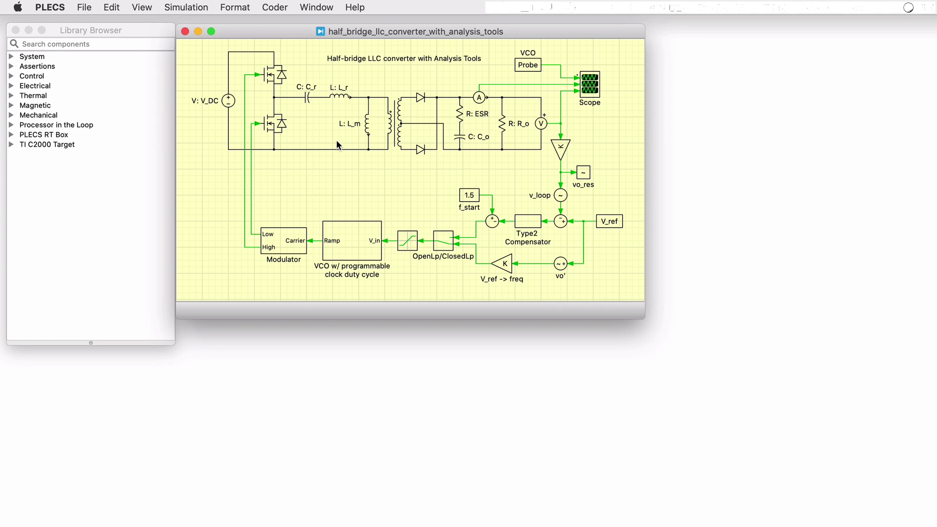
left_click(232, 103)
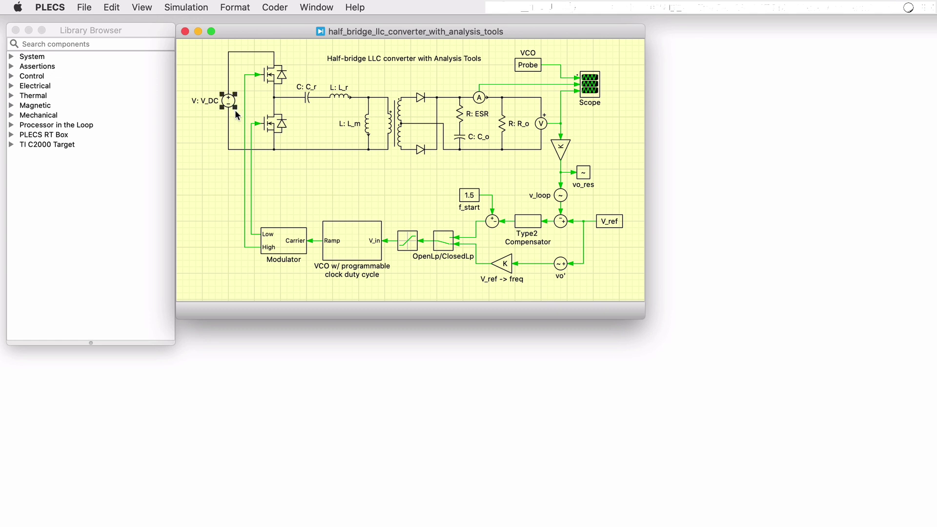
left_click(540, 123)
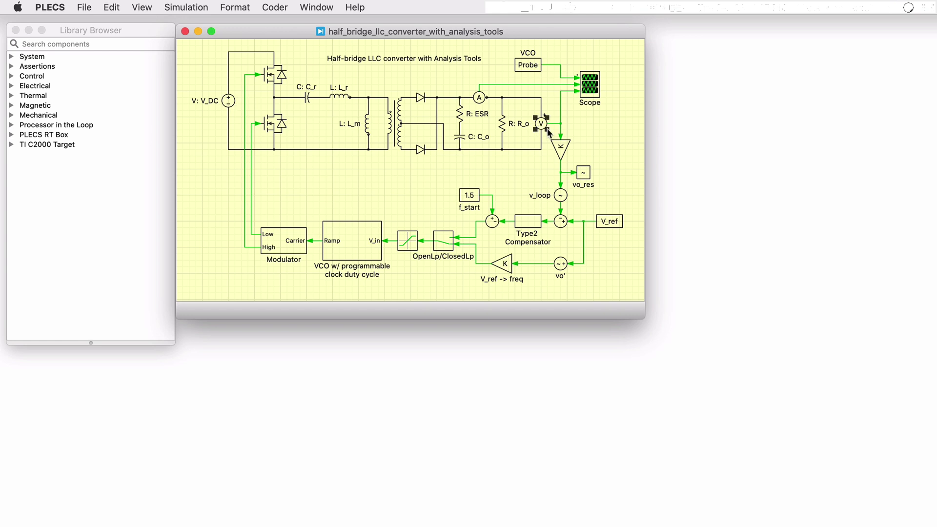
left_click(448, 276)
Step: View the analyses predefined for the LLC converter model, and close the Analysis Tools window
left_click(203, 10)
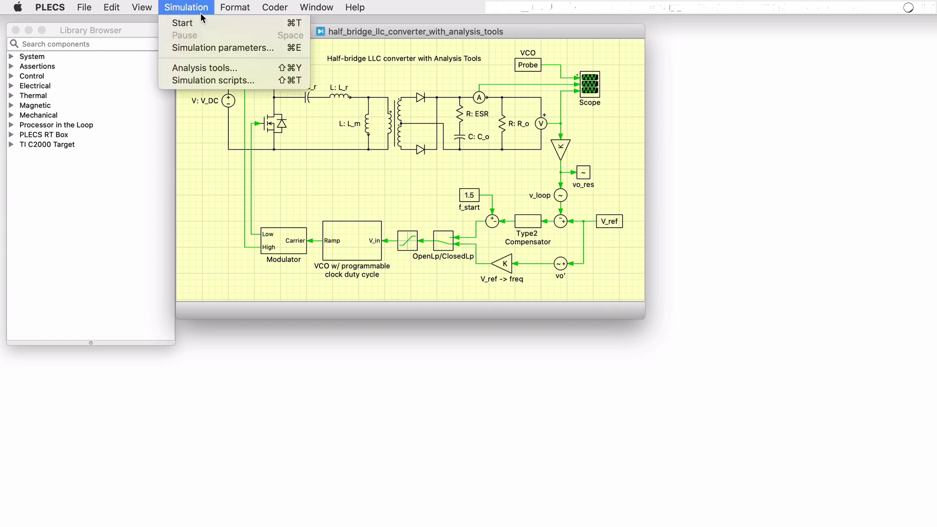
left_click(219, 64)
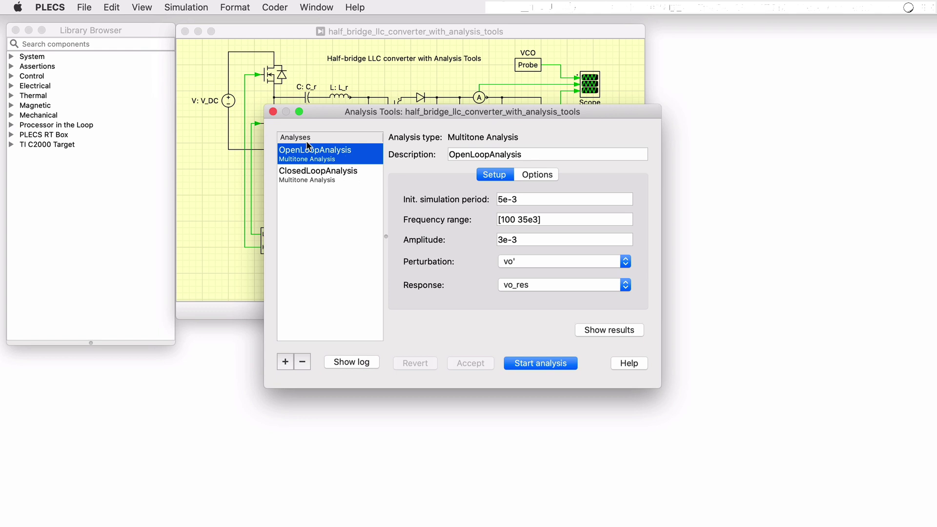
left_click(273, 111)
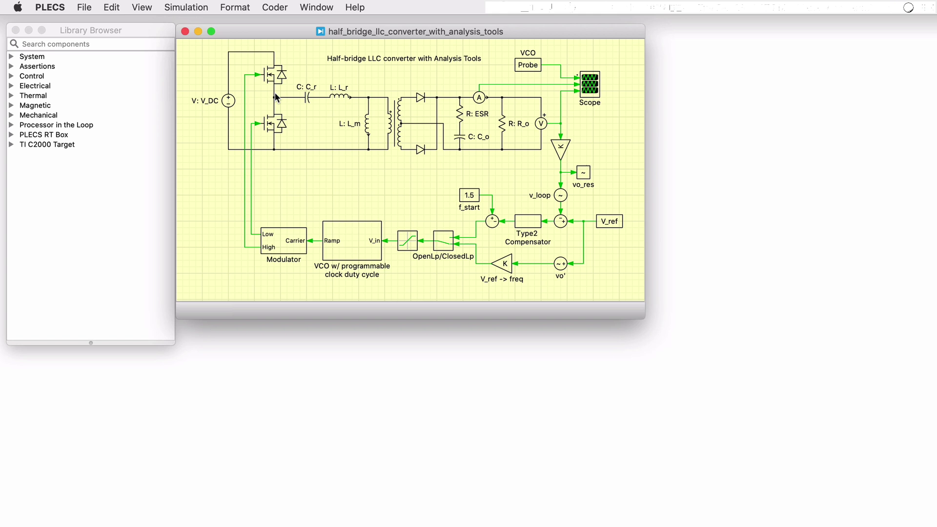
Step: Examine the power stage by highlighting the MOSFETs, the resonant elements C_r, L_r and L_m, the transformer, the rectifier diodes and the output capacitor
left_click(276, 78)
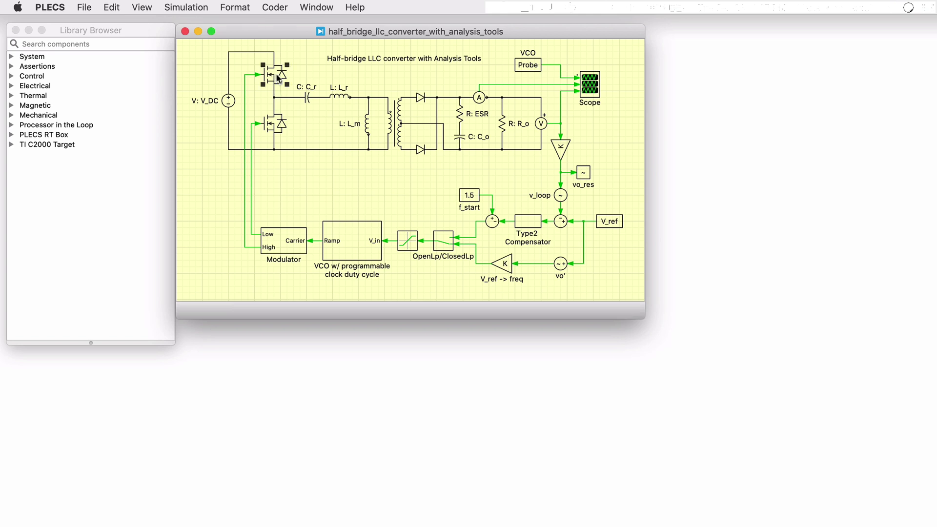
left_click(278, 122, "shift")
left_click(389, 123)
left_click(343, 96)
left_click(305, 98, "shift")
left_click(367, 124, "shift")
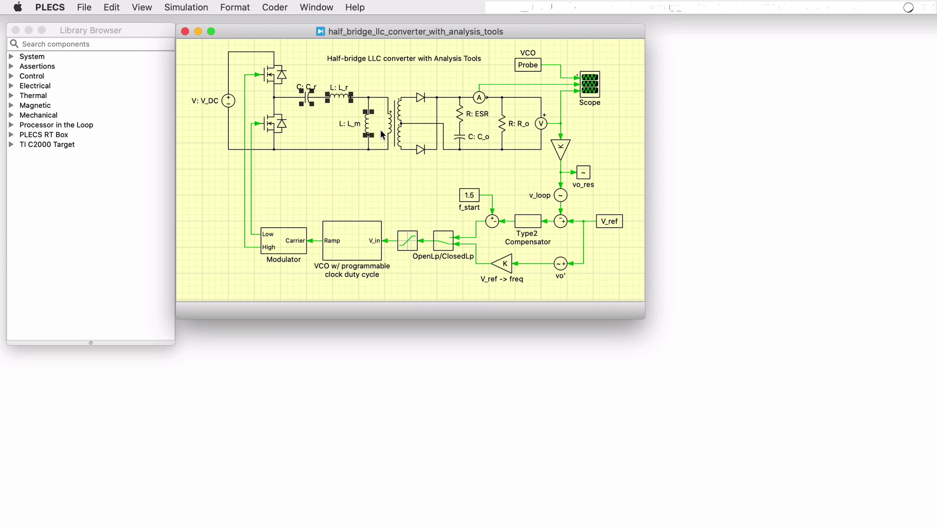
left_click(393, 123)
left_click(417, 97)
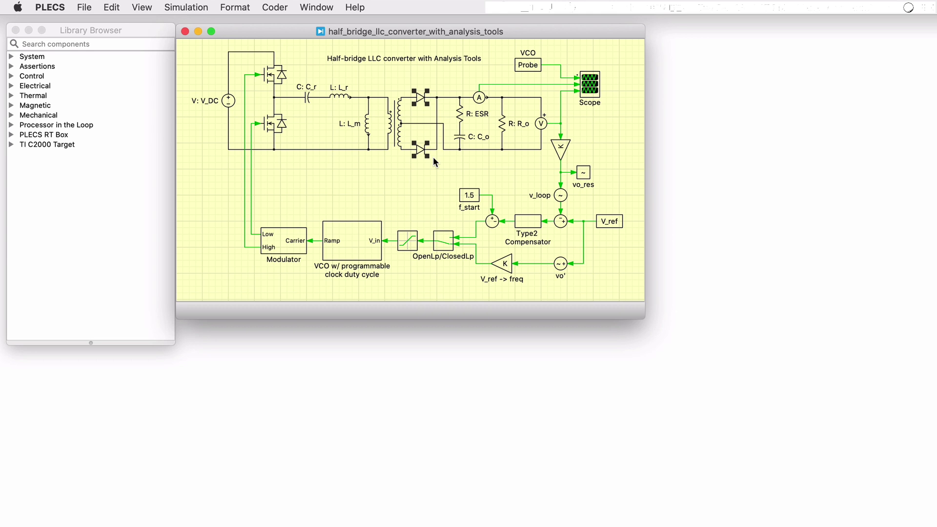
left_click(456, 138)
left_click(512, 134)
Step: Review the model initialization commands in an enlarged Simulation Parameters dialog, and leave it without changes
left_click(202, 10)
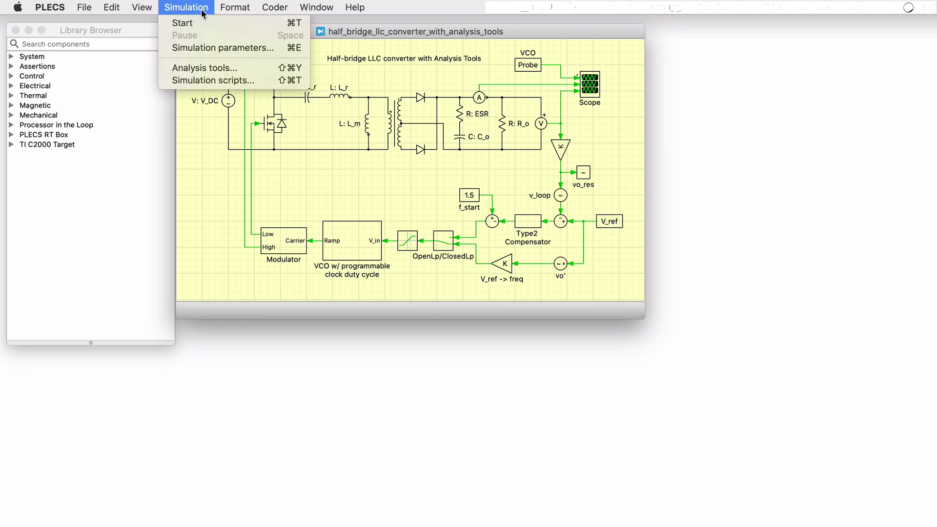
left_click(230, 49)
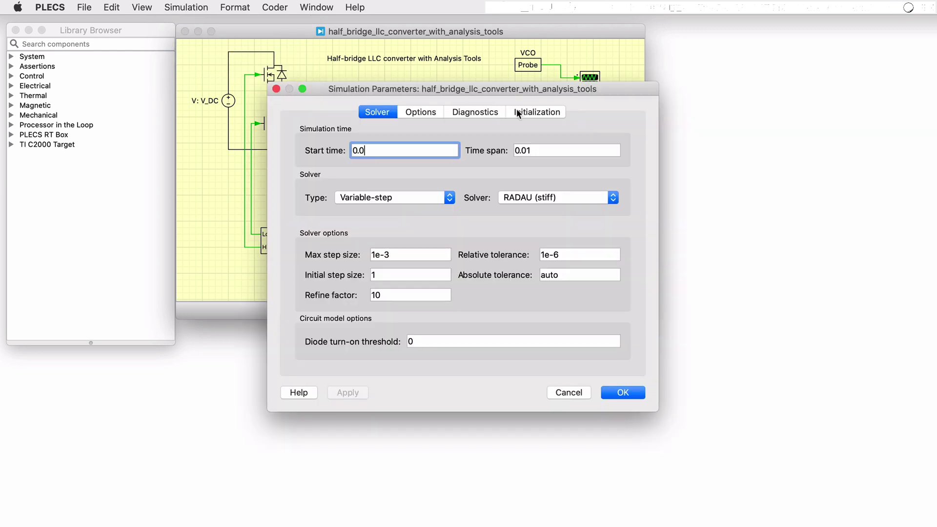
left_click(537, 112)
left_click_drag(657, 412, 807, 526)
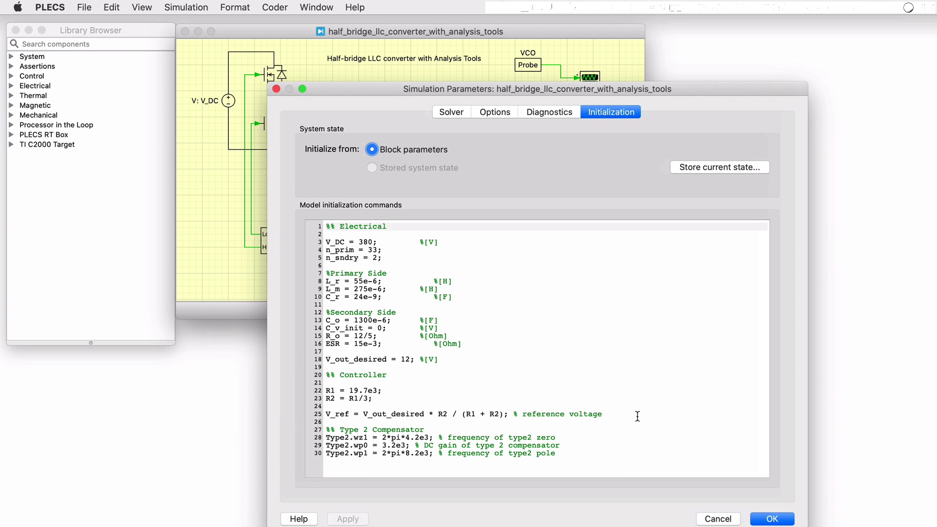
left_click(729, 517)
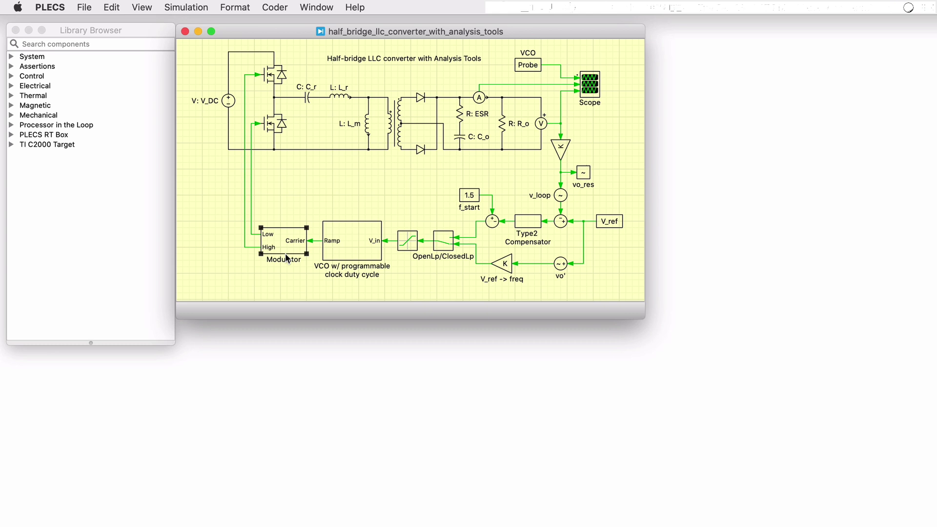
Step: Check the parameters of the VCO w/ programmable clock duty cycle block and look under its mask
double_click(346, 254)
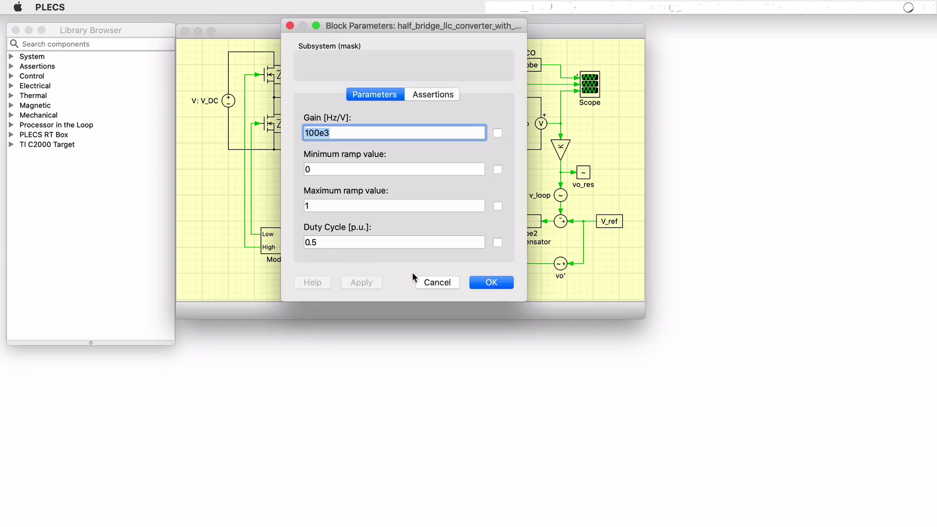
left_click(424, 282)
right_click(362, 248)
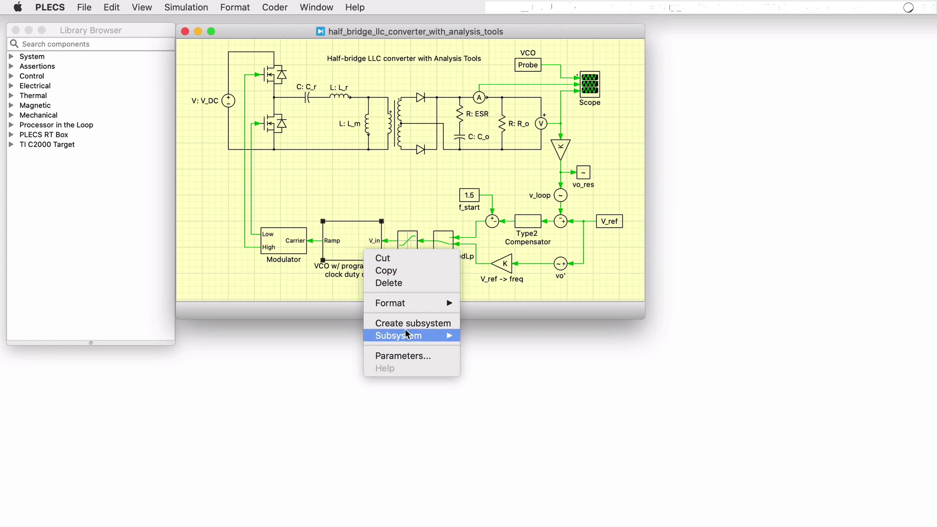
mouse_move(407, 330)
left_click(496, 344)
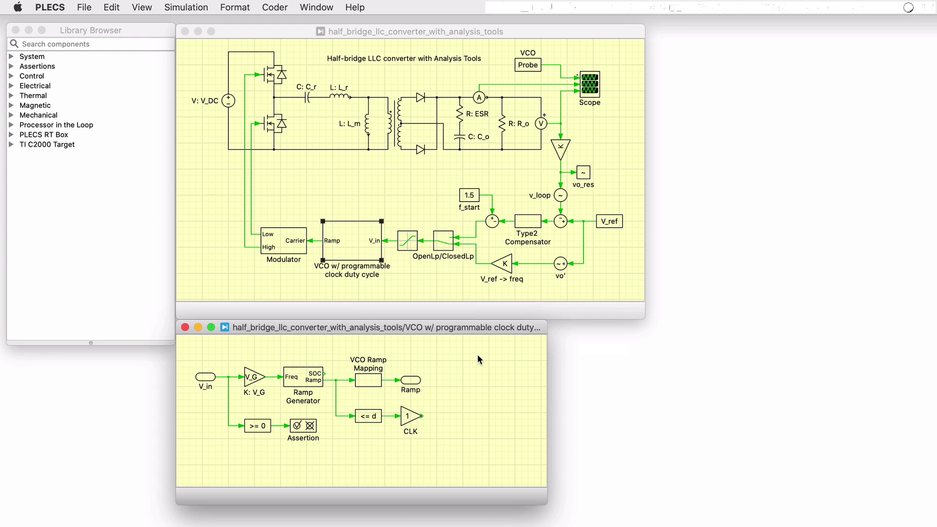
Step: Inspect the Modulator subsystem and its Blanking Time block, and close both subsystem windows
double_click(297, 252)
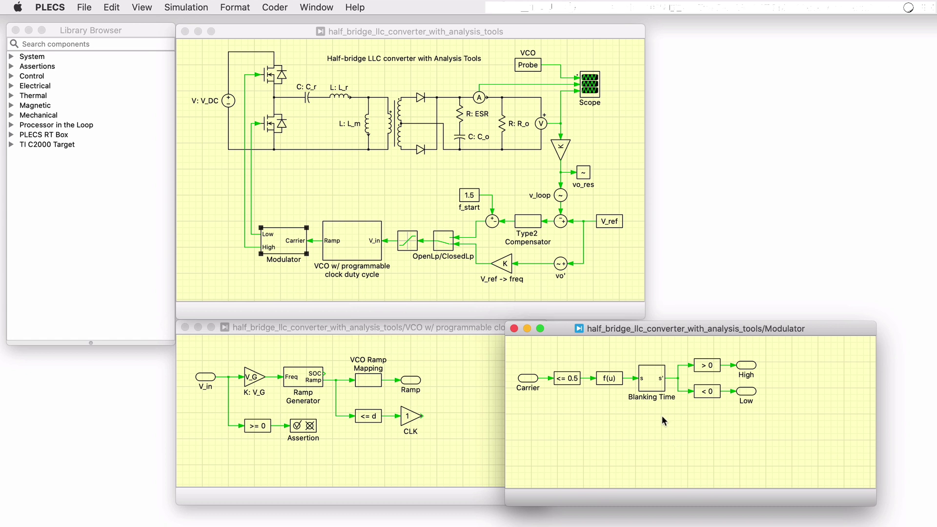
left_click(650, 388)
left_click(549, 355)
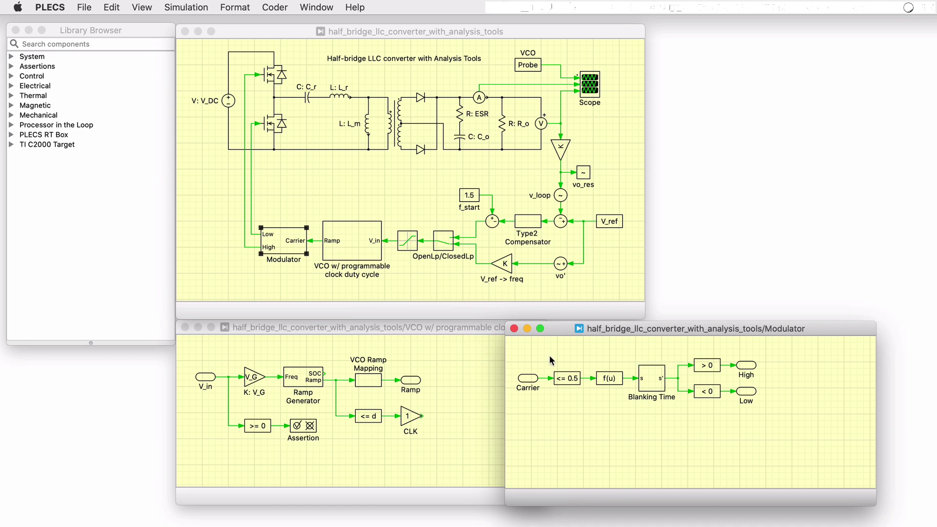
left_click(514, 328)
left_click(185, 327)
Step: Check that the OpenLp/ClosedLp switch is on the open-loop path, and inspect the V_ref source and V_ref -> freq gain
left_click(430, 280)
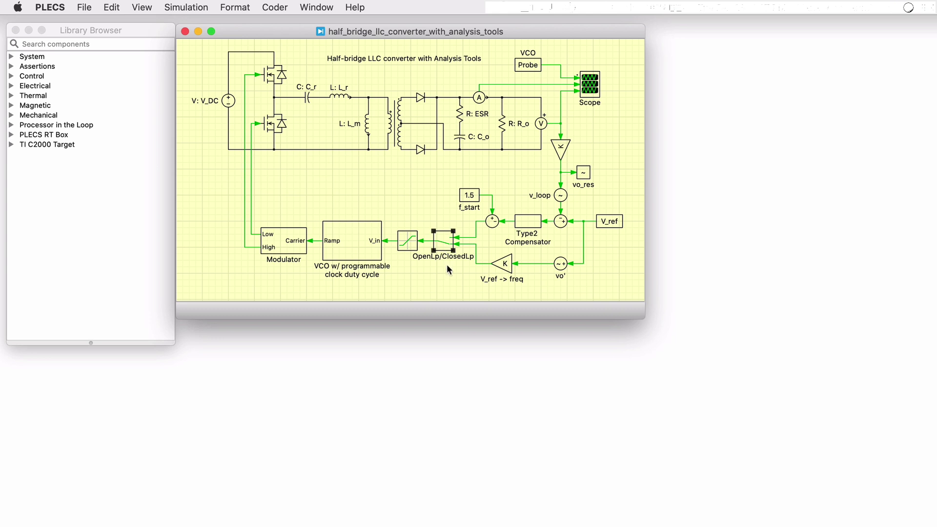
double_click(445, 239)
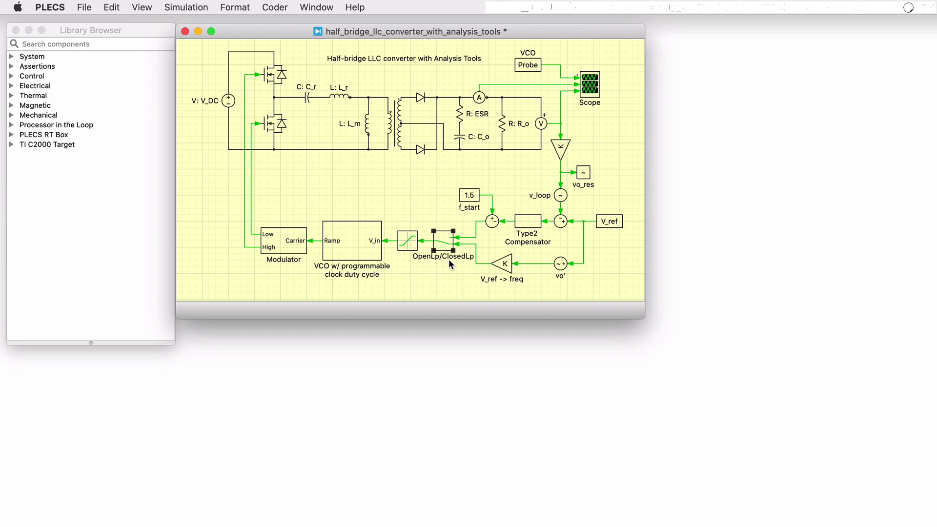
left_click(608, 227)
left_click(508, 266)
Step: Open the Scope beside the schematic and run the open-loop simulation
double_click(584, 93)
left_click(605, 119)
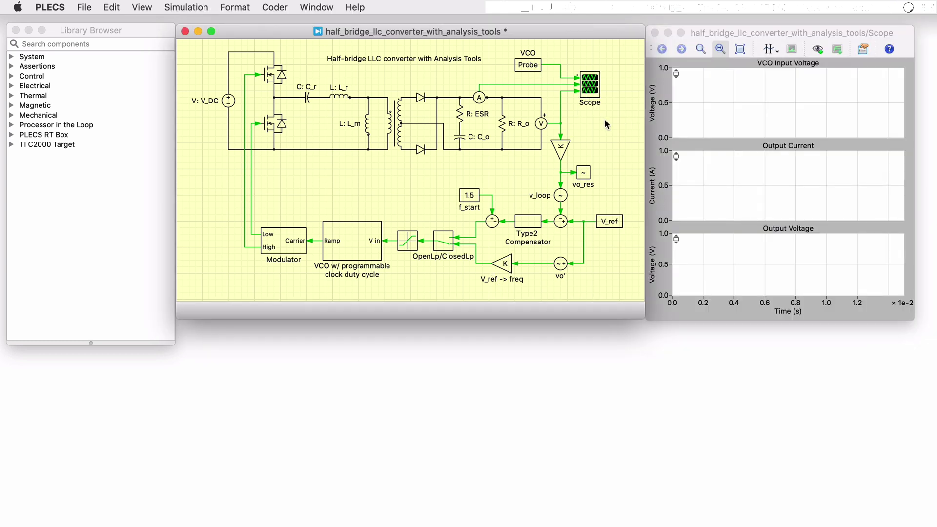
key("super+t")
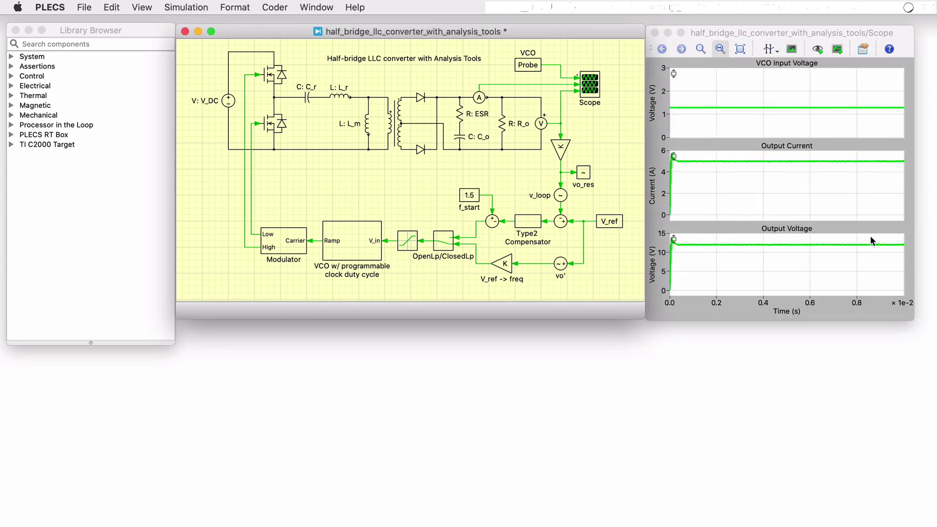
Step: Zoom the Scope in on the steady-state output voltage and current ripple near the end of the run
left_click(871, 235)
left_click_drag(899, 240, 902, 244)
left_click_drag(847, 254, 874, 287)
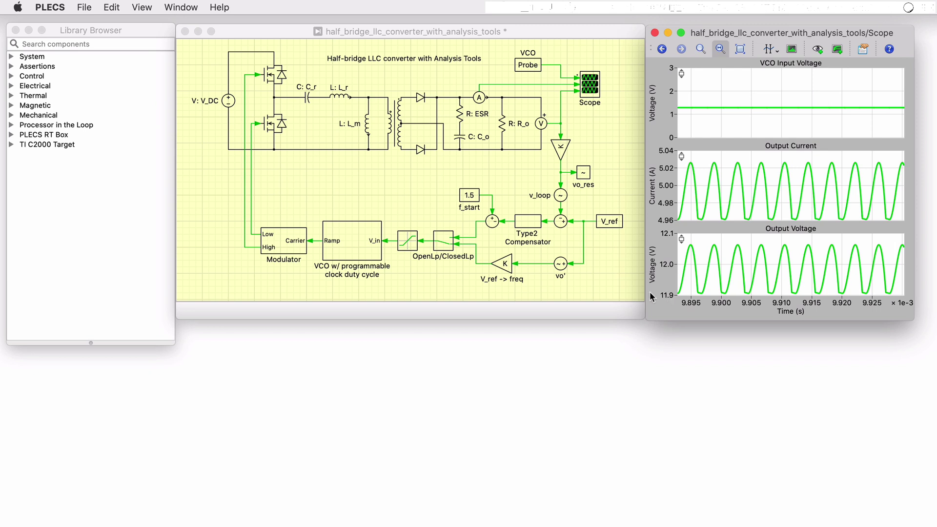
Step: Highlight the vo' perturbation and vo_res response blocks, and open the model's Analysis Tools
left_click(564, 271)
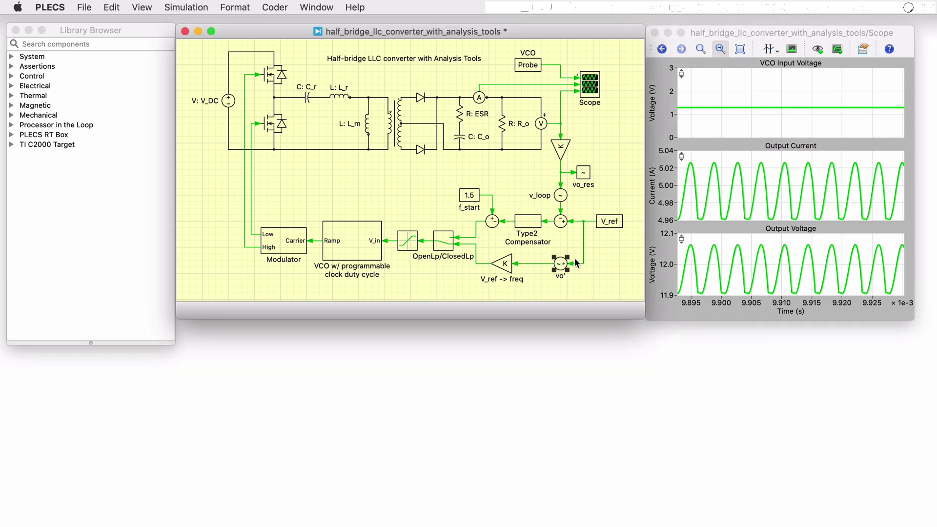
left_click(585, 176)
left_click(194, 6)
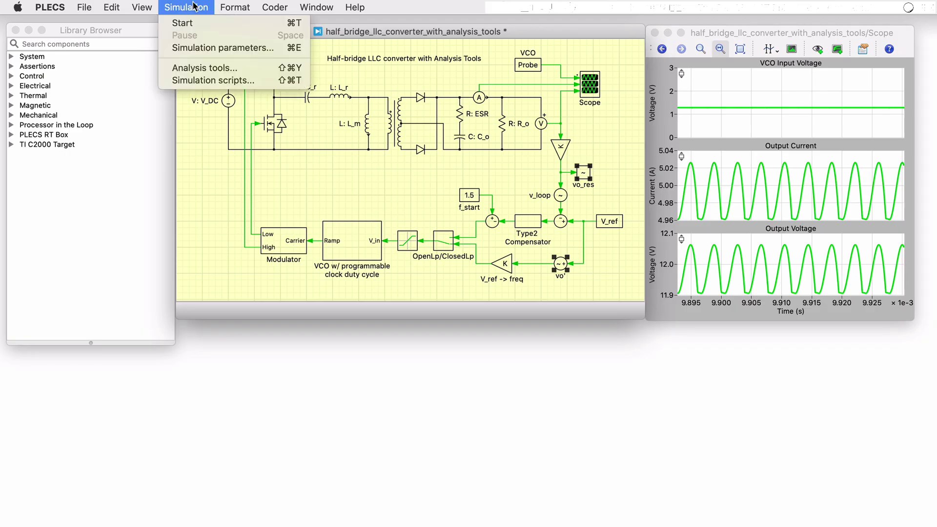
left_click(229, 67)
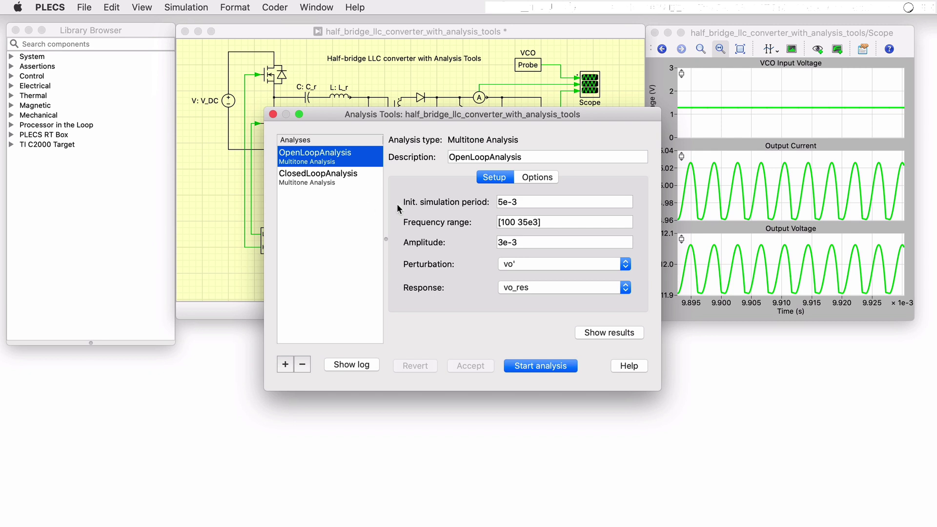
Step: Check the initial simulation period of OpenLoopAnalysis, consult the Multitone Analysis help page, and close the help
left_click(540, 203)
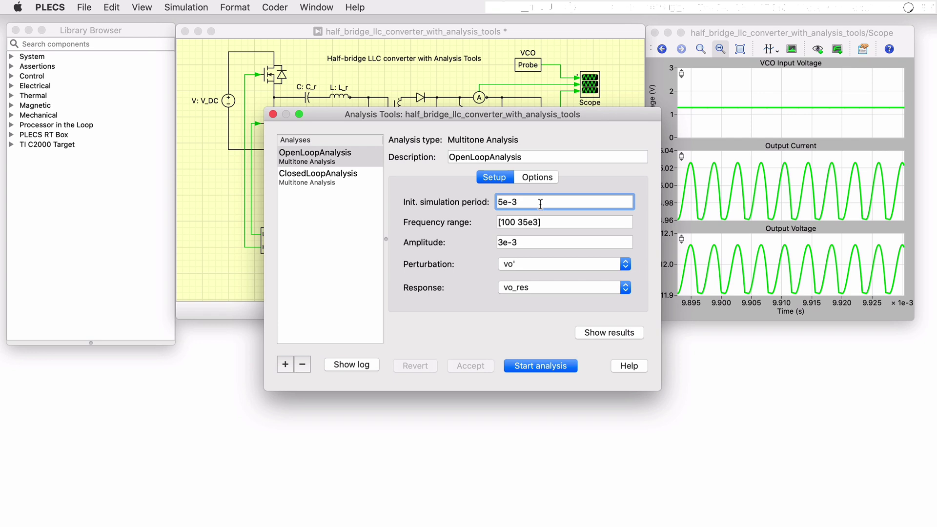
left_click(638, 368)
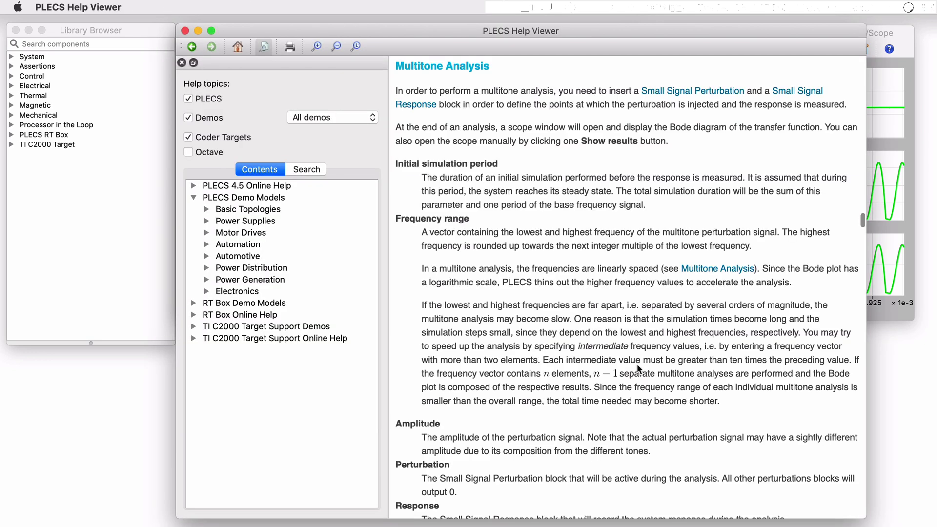
left_click(185, 31)
Step: Run OpenLoopAnalysis, show its Bode plot beside the schematic, and close the Analysis Tools window
left_click(554, 365)
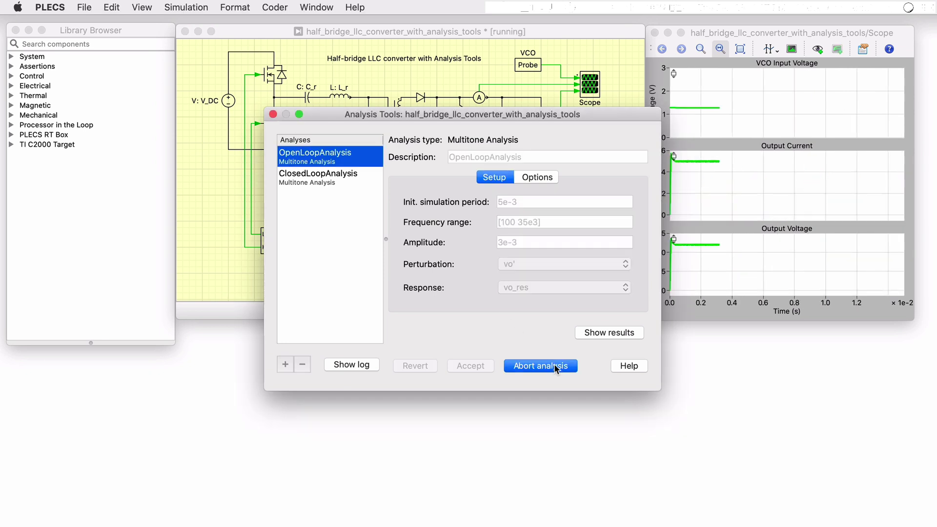
left_click(596, 333)
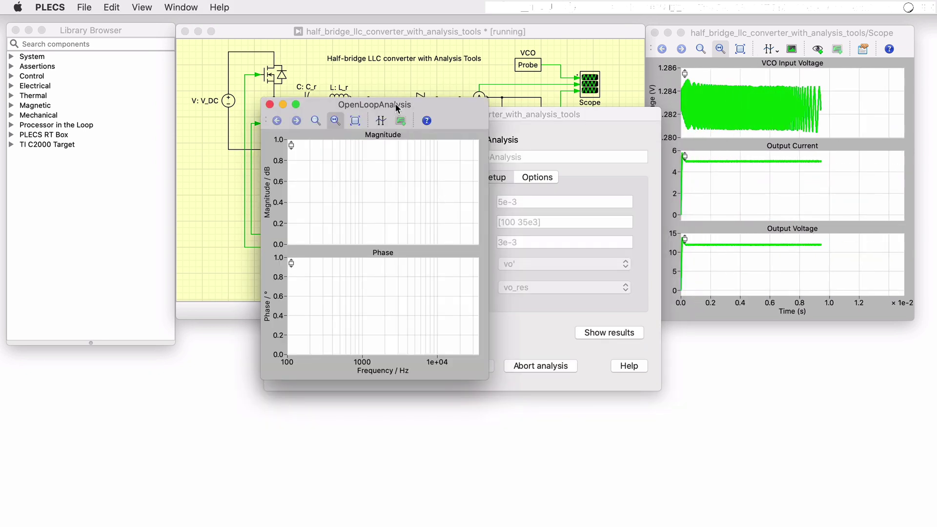
left_click_drag(395, 104, 170, 105)
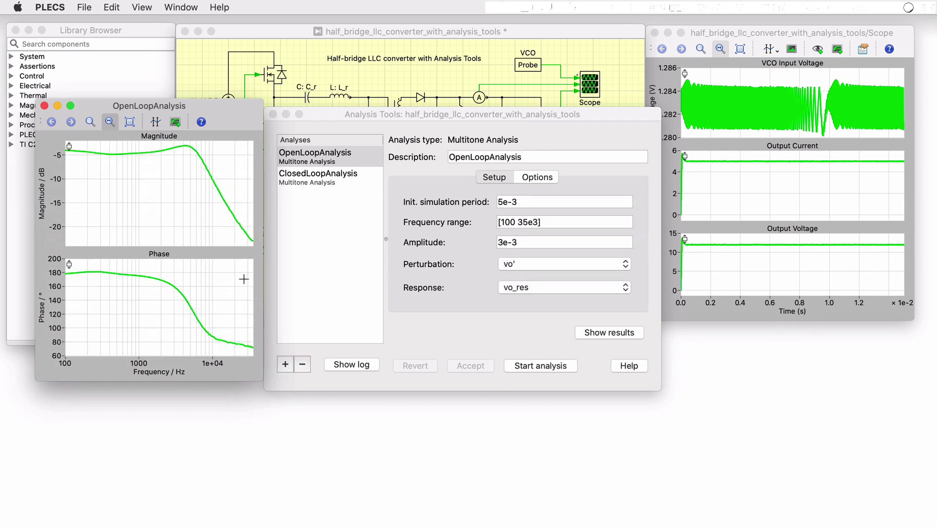
left_click(273, 115)
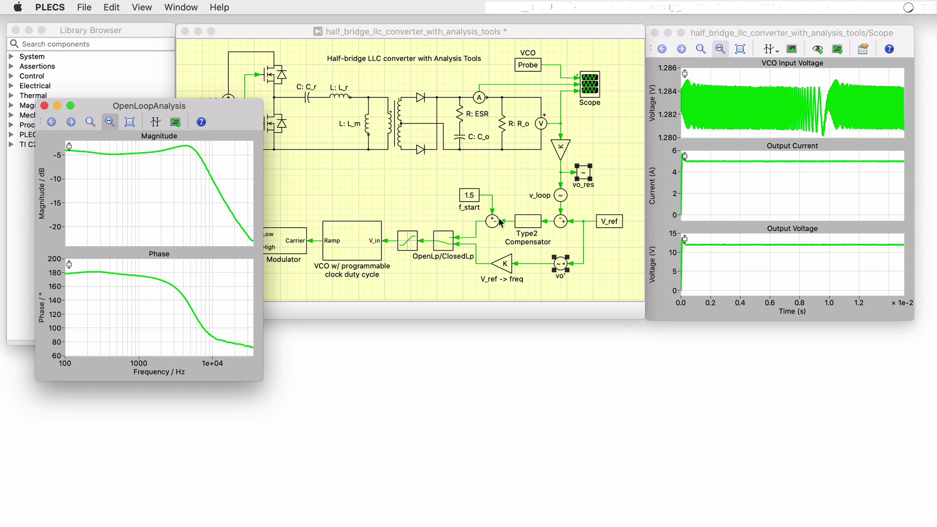
Step: Inspect the transfer function blocks inside the Type2 Compensator subsystem, and close its window
left_click(521, 223)
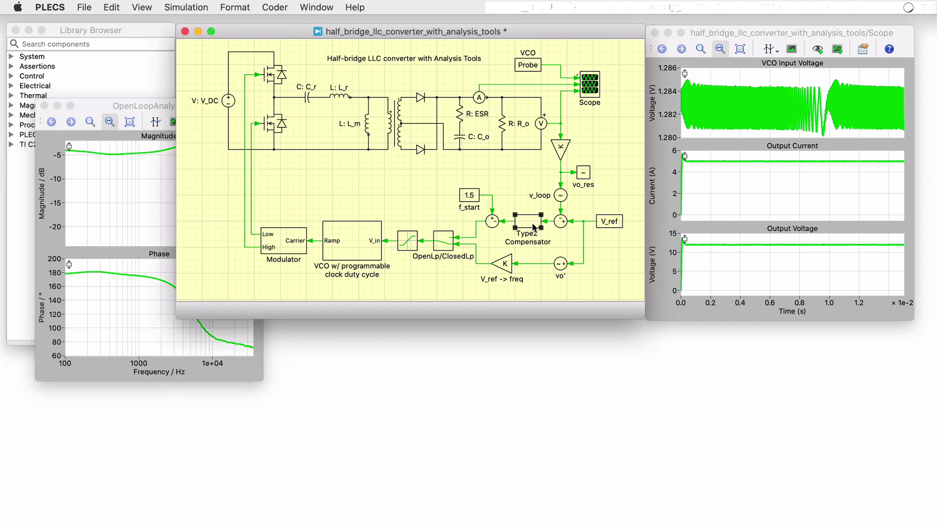
double_click(536, 228)
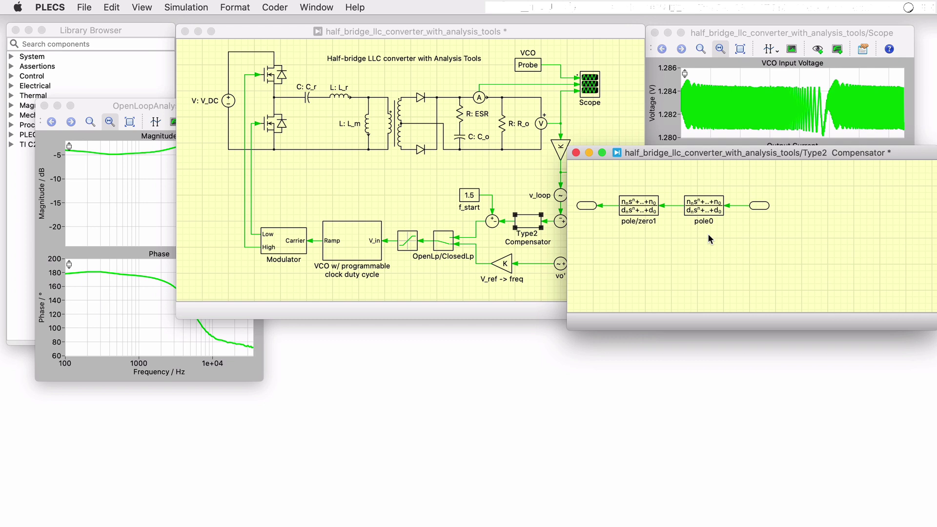
left_click(576, 154)
Step: Switch the OpenLp/ClosedLp selector to the closed-loop path from the Type2 Compensator
left_click(451, 244)
double_click(451, 244)
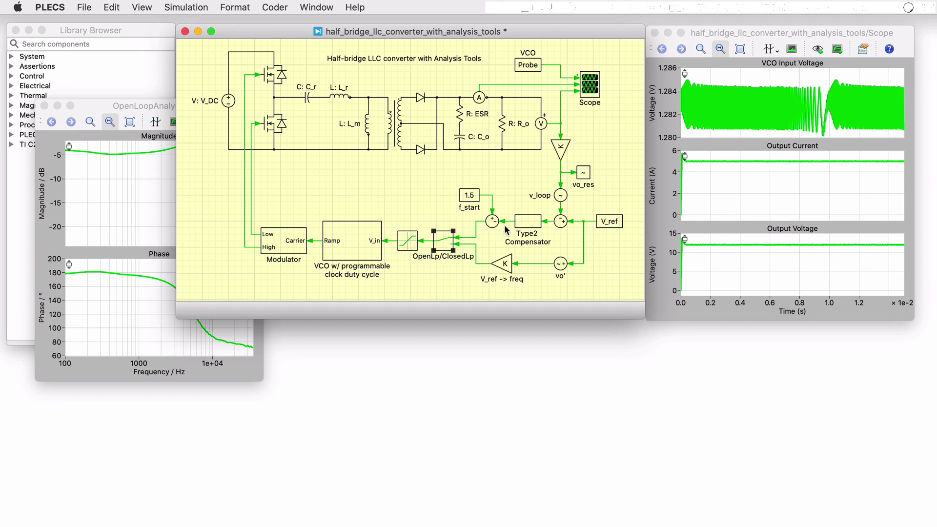
Step: Select ClosedLoopAnalysis in the Analysis Tools and run the multitone analysis to obtain its Bode plot
left_click(538, 226)
left_click(187, 7)
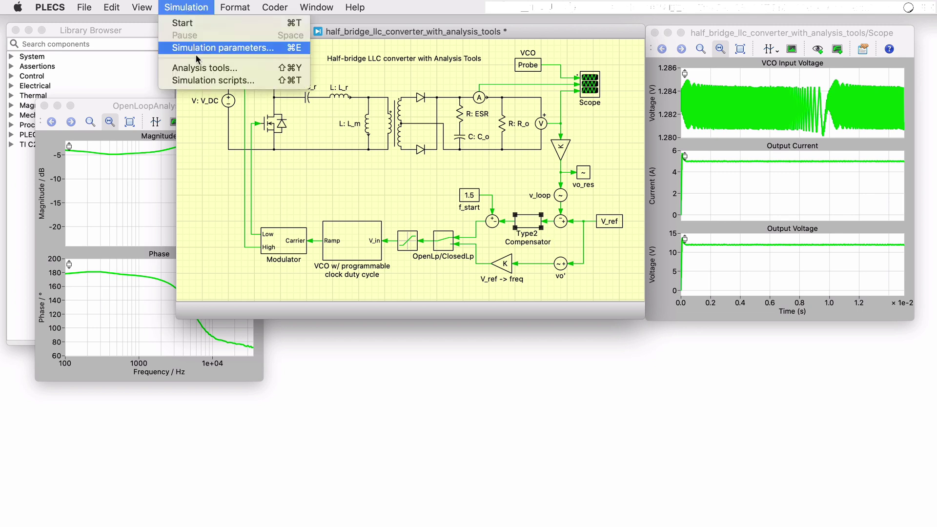
left_click(202, 69)
left_click(314, 177)
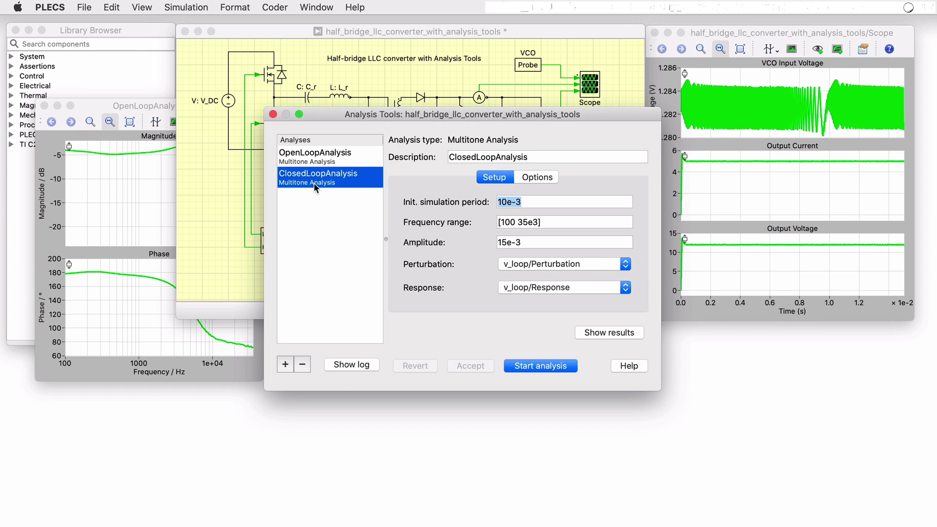
left_click(559, 365)
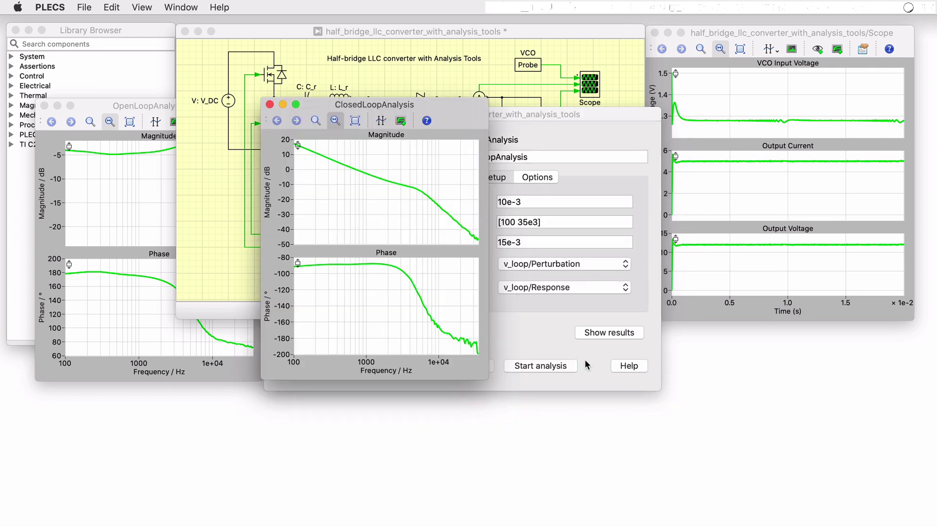
Step: Compare the OpenLoopAnalysis and ClosedLoopAnalysis Bode plots side by side, and close both plots and the Analysis Tools window
left_click(148, 218)
left_click(333, 227)
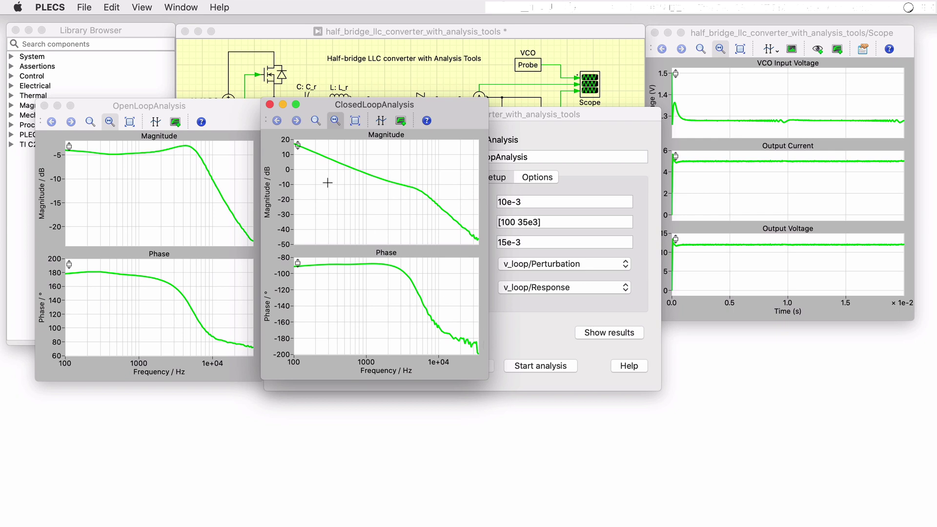
left_click(269, 104)
left_click(44, 105)
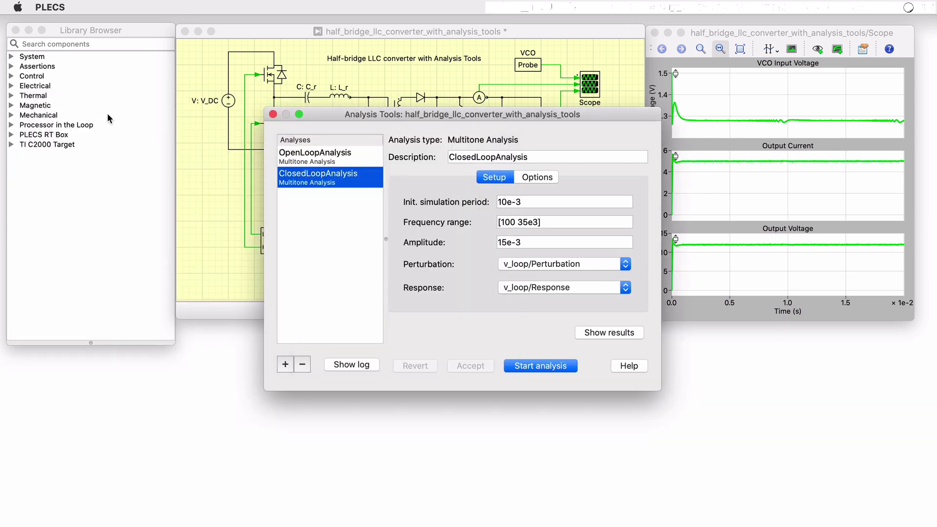
left_click(273, 114)
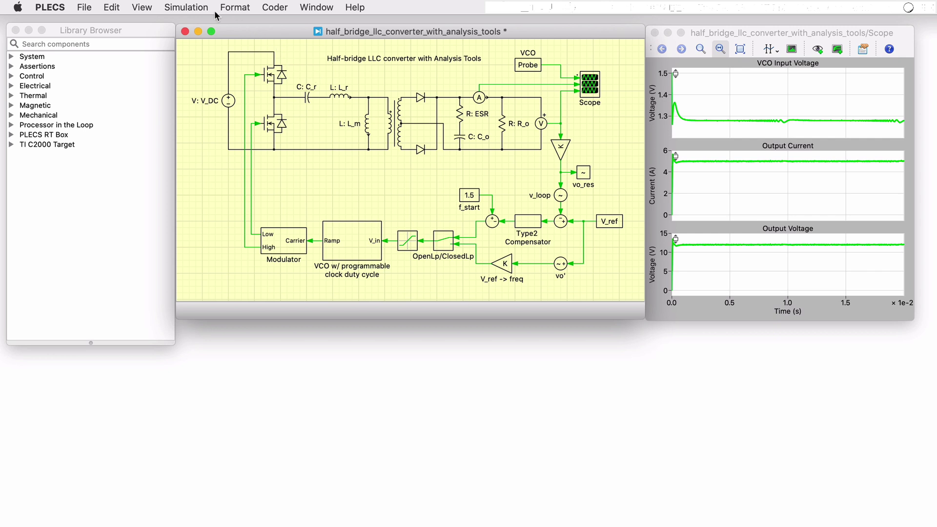
Step: Run the closed-loop time-domain simulation of the converter and bring its scope window to the front
left_click(197, 10)
left_click(203, 23)
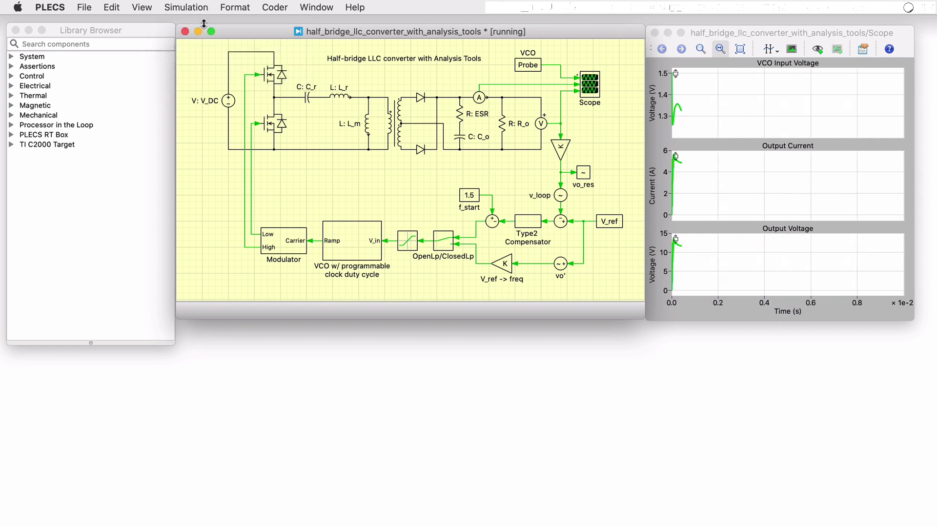
left_click(724, 126)
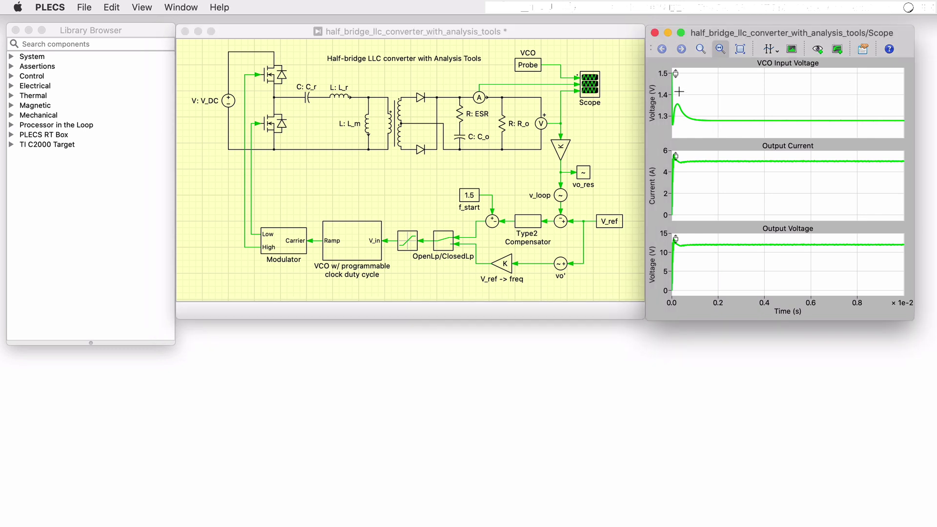
Step: Examine the start-up transient in the scope at two time-axis magnifications, and restore the full simulation time range
left_click_drag(679, 94, 660, 92)
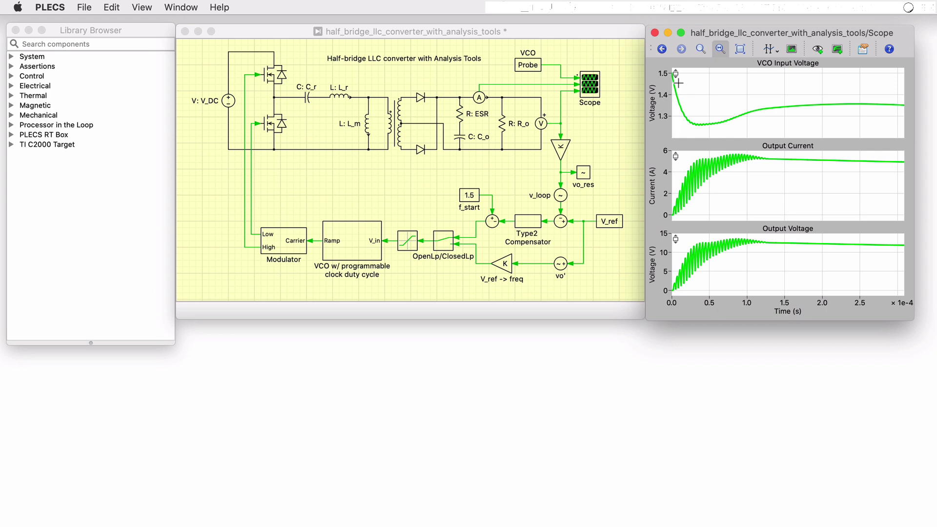
left_click(662, 49)
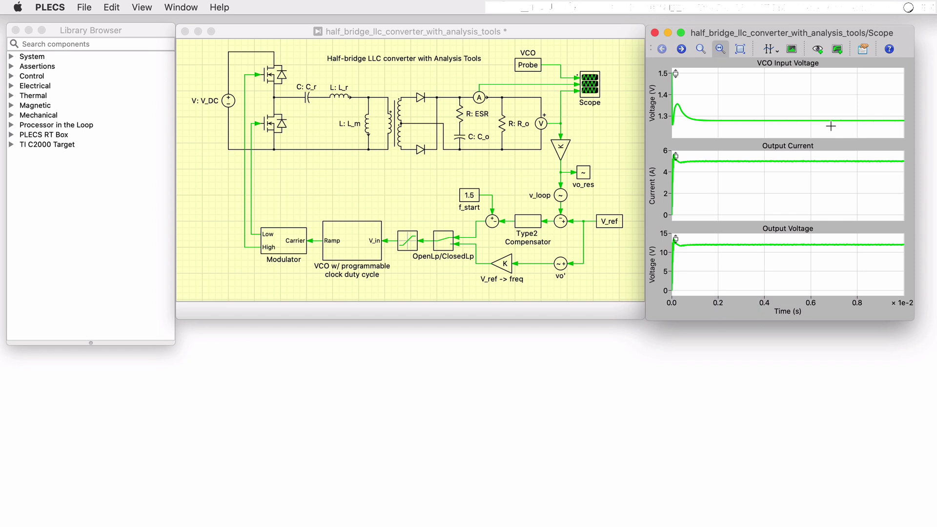
key("z")
left_click_drag(722, 116, 668, 115)
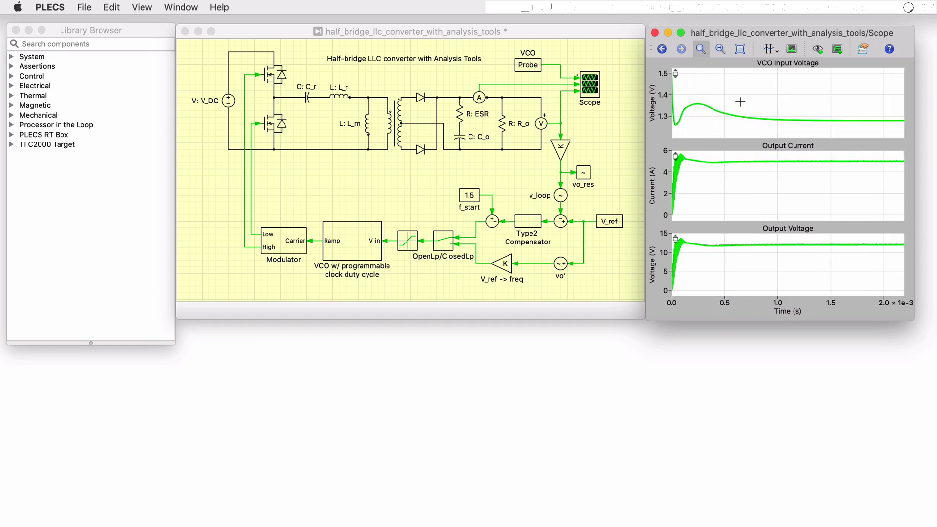
left_click(740, 50)
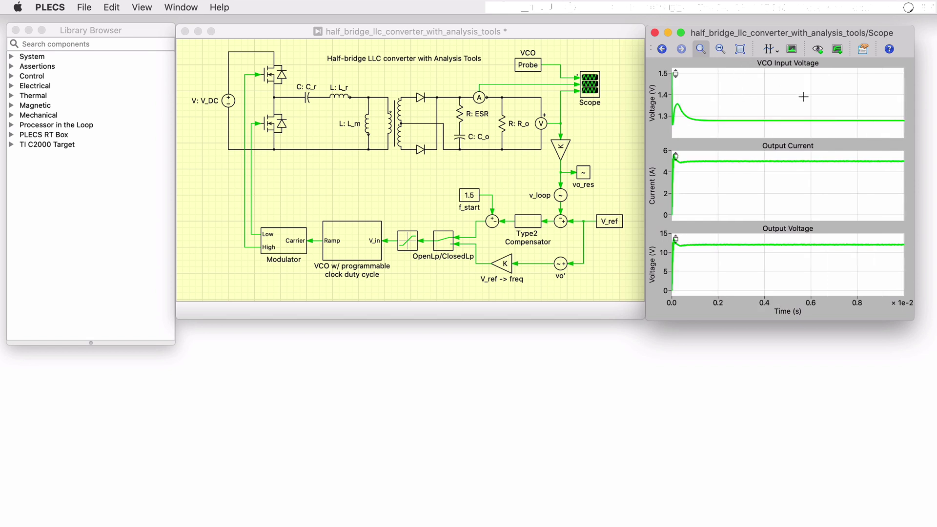
left_click(720, 48)
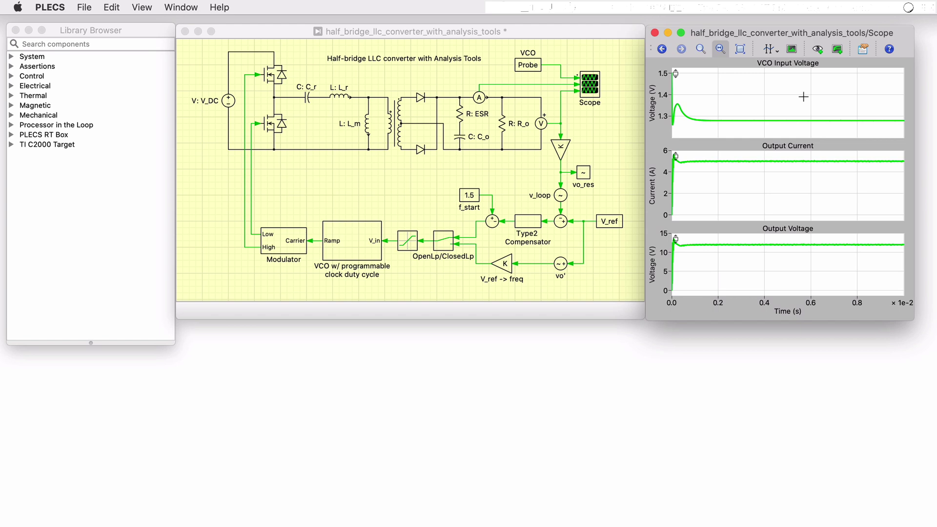